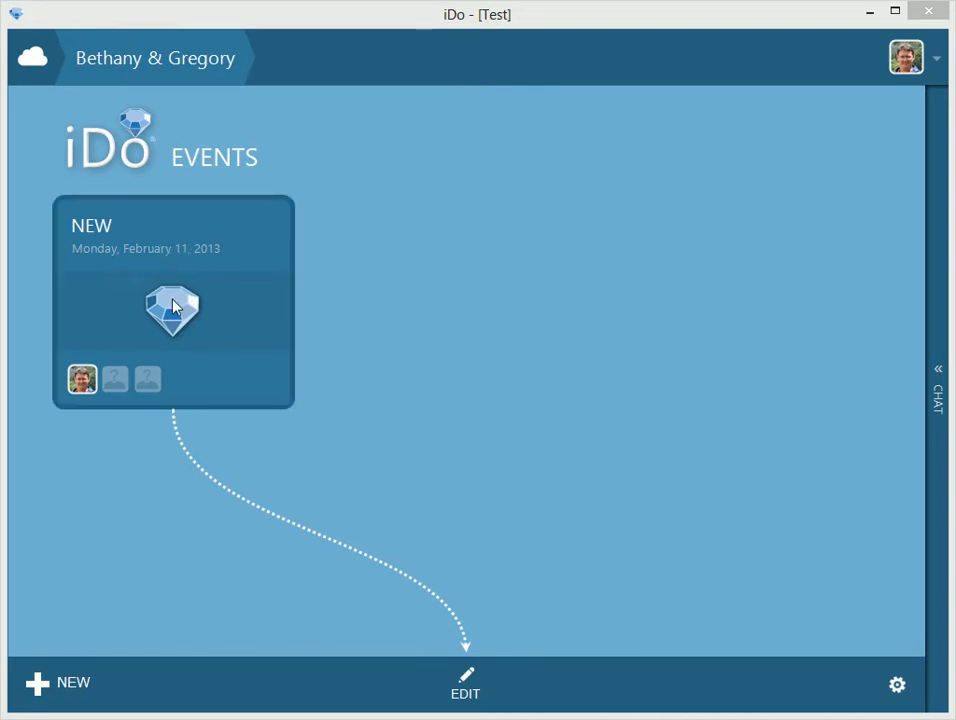
- Edit the new event and name it Wedding
click(216, 299)
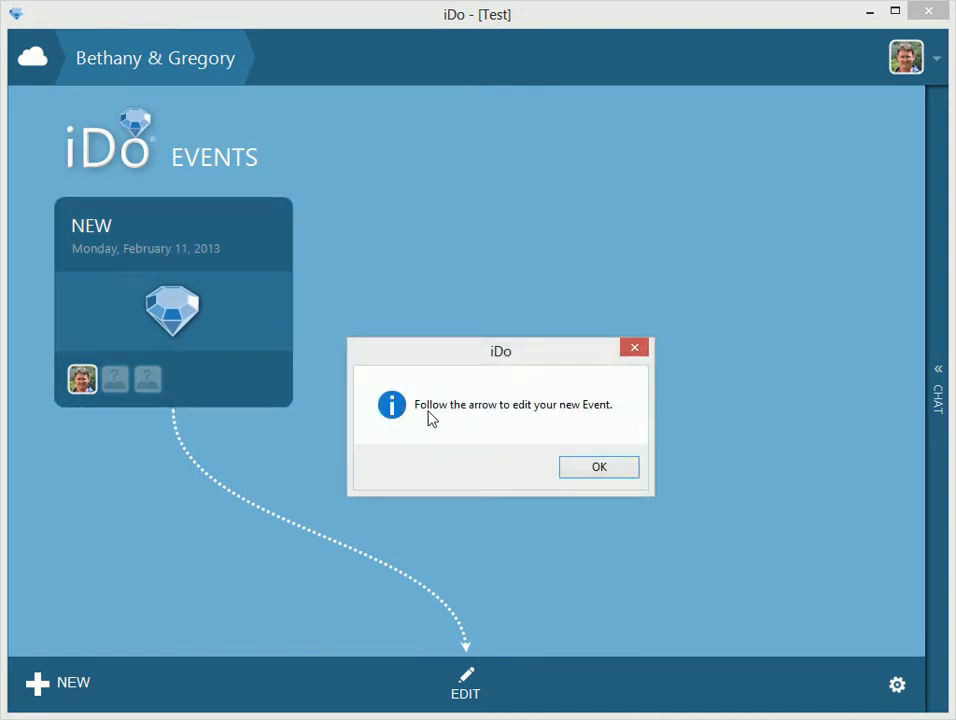
click(612, 470)
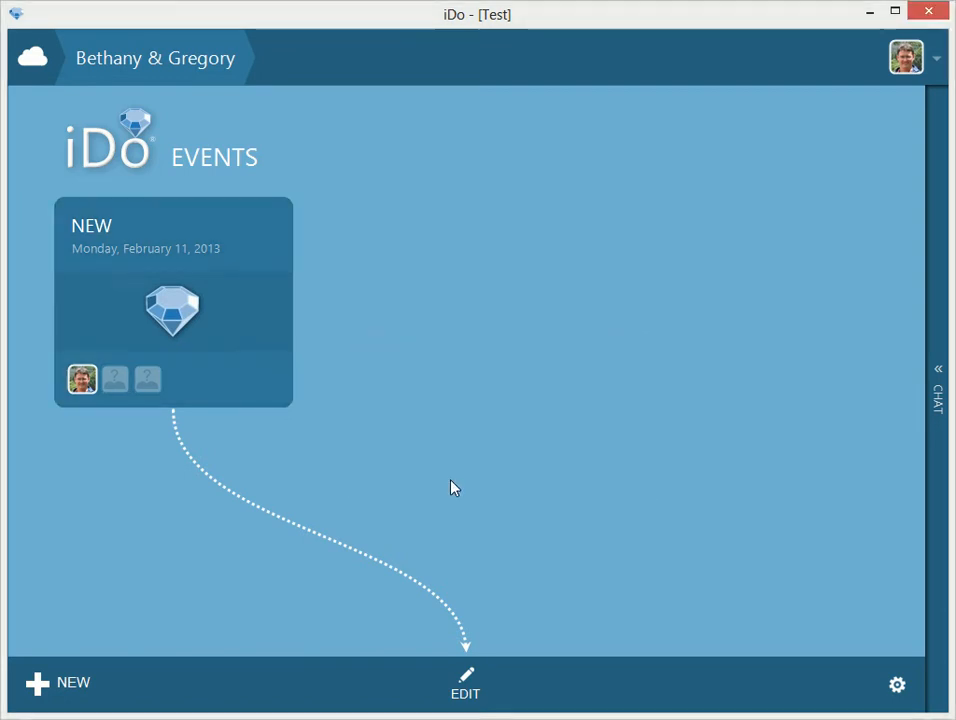
click(480, 696)
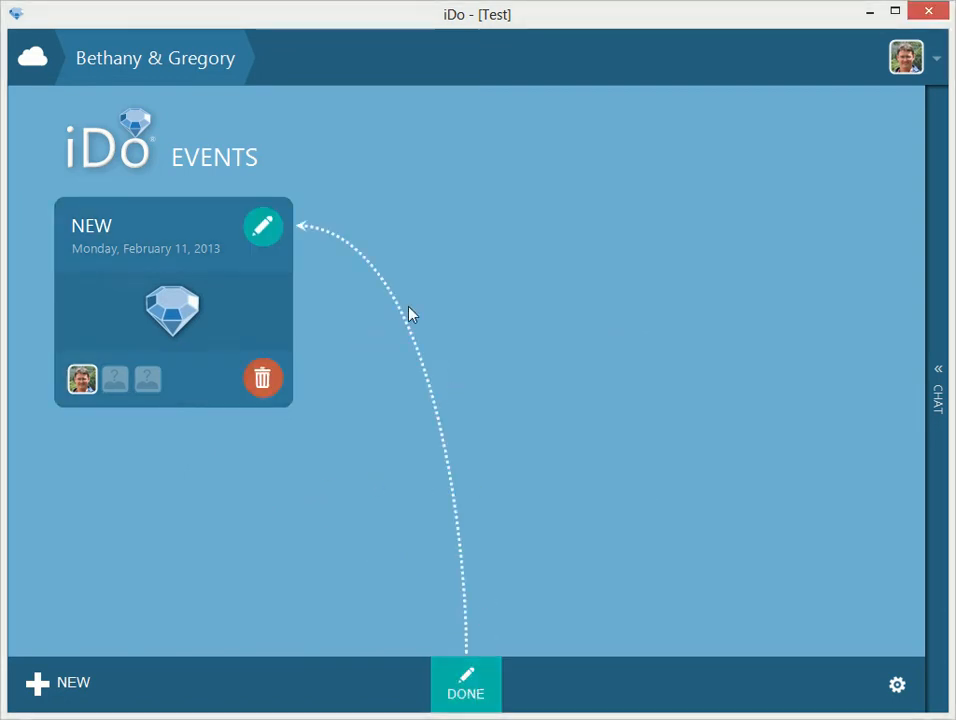
click(272, 233)
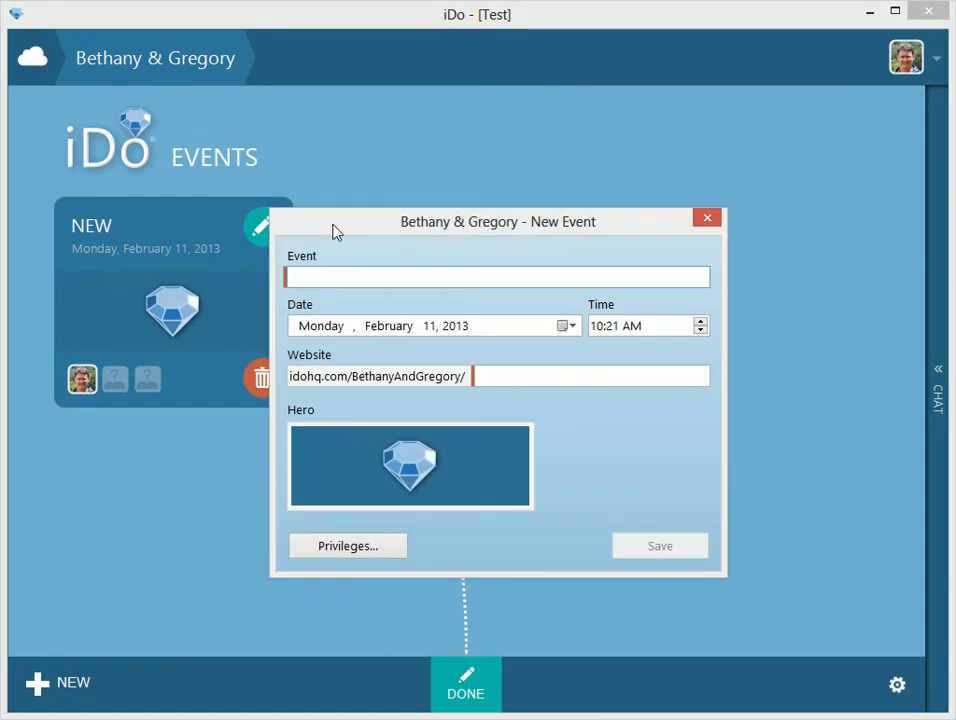
text(W)
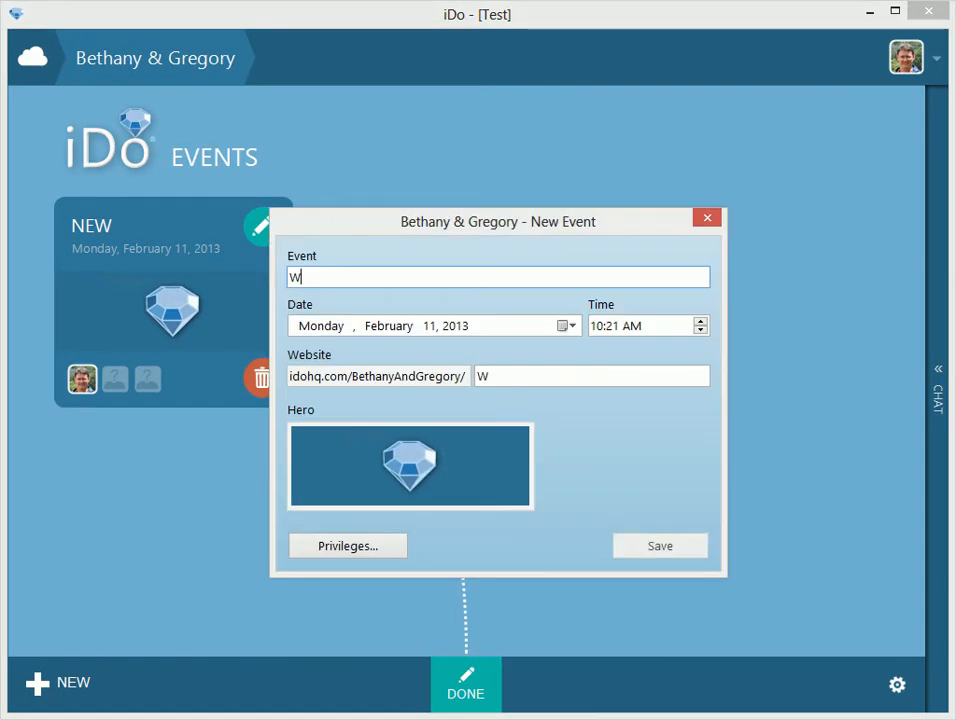
text(edding)
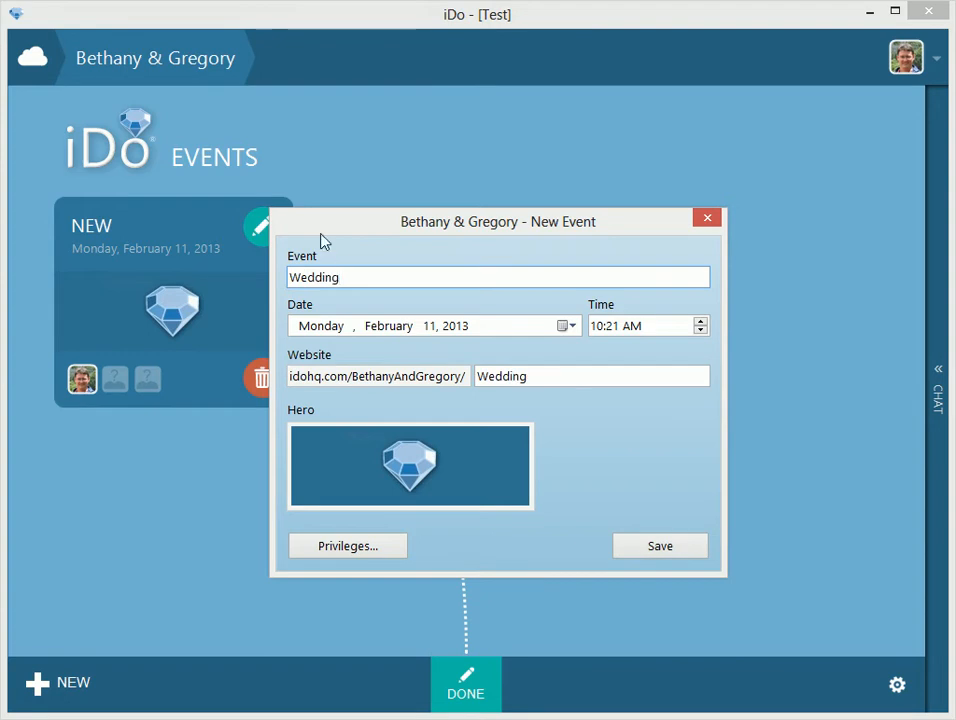
- Set the event's date to Saturday, January 3, 2015 and its time to 4:30 PM
click(566, 327)
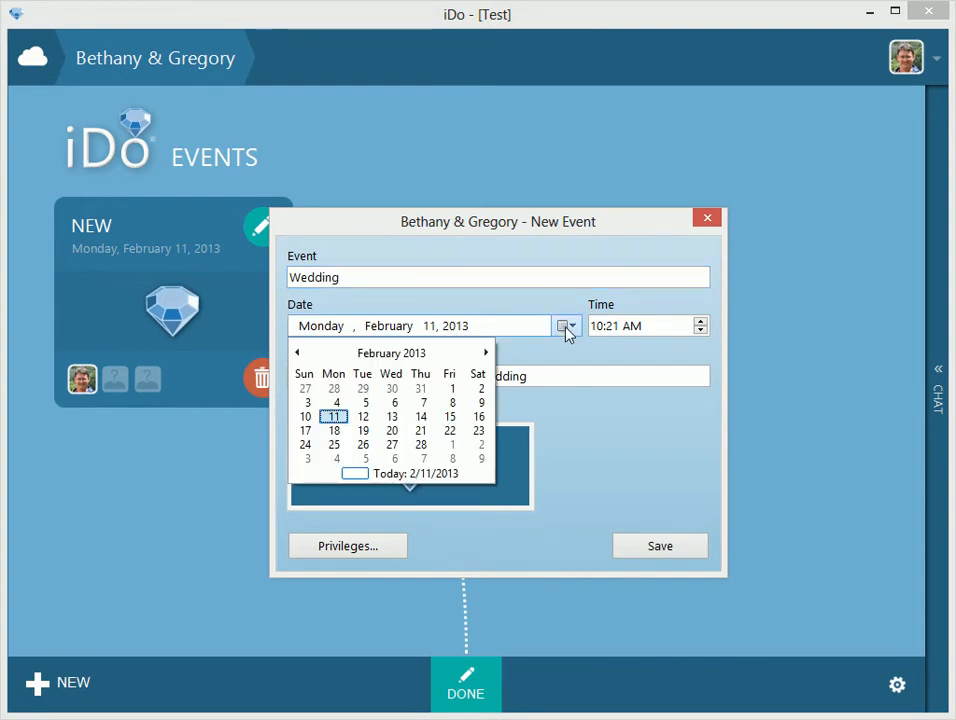
click(391, 355)
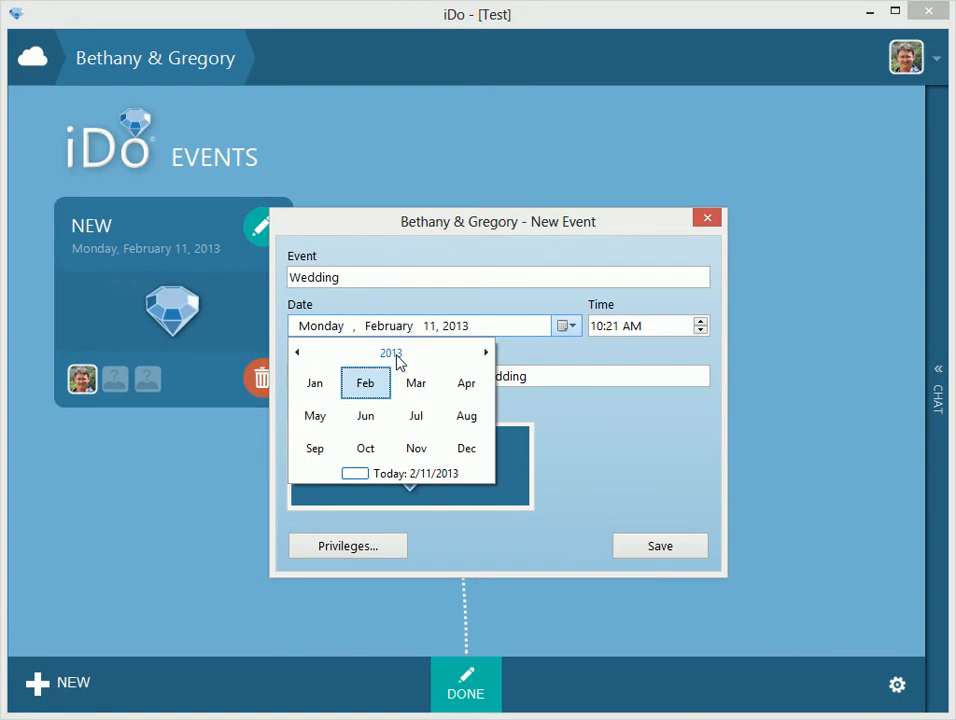
click(391, 355)
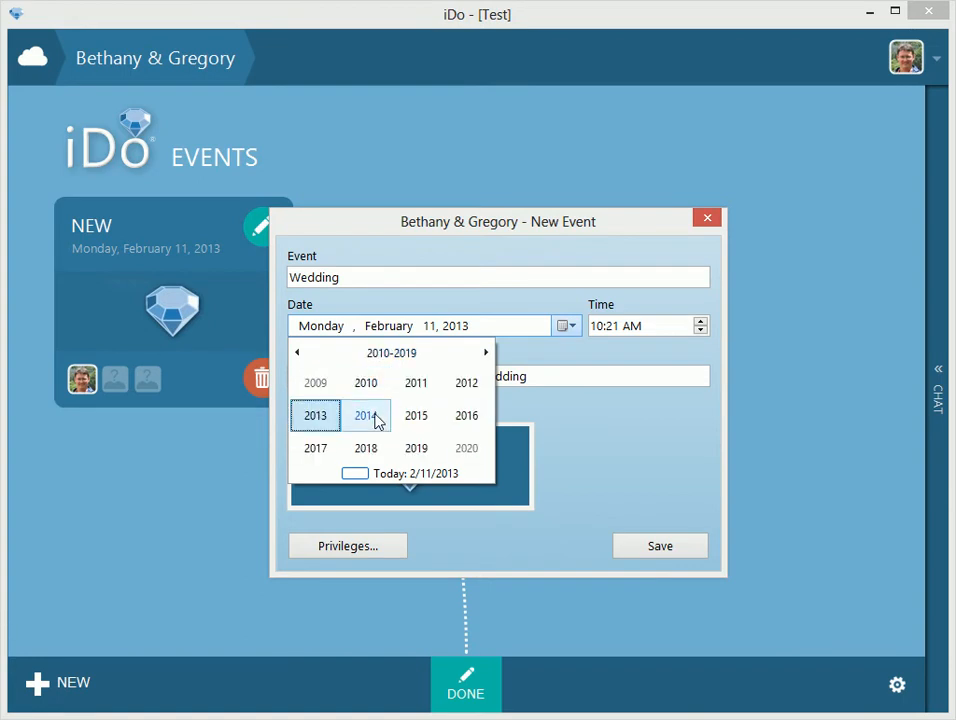
click(414, 420)
click(318, 387)
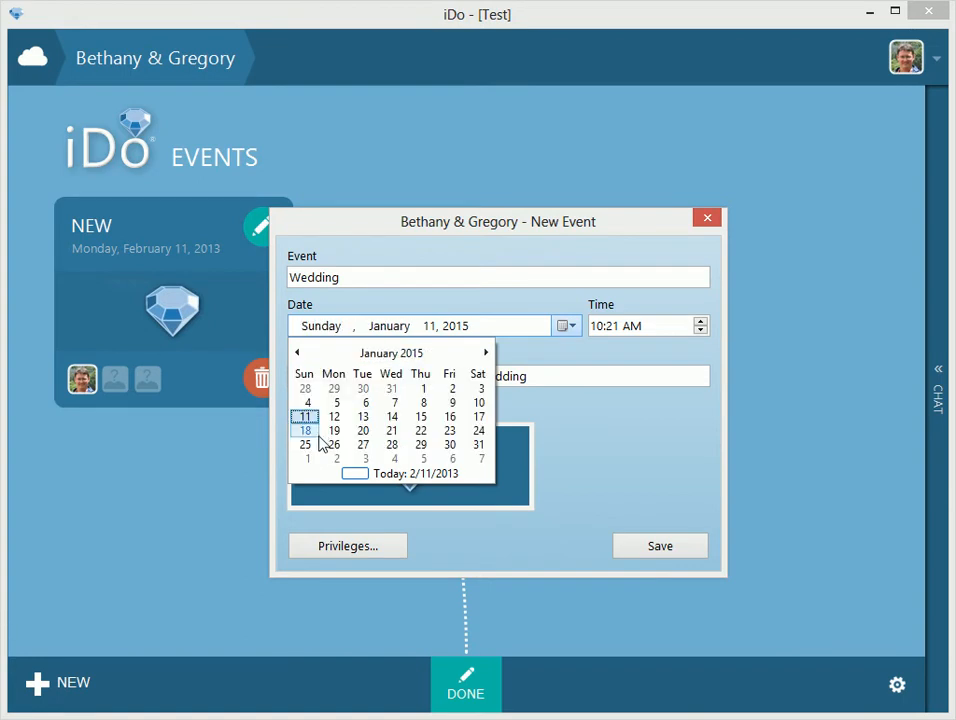
click(482, 394)
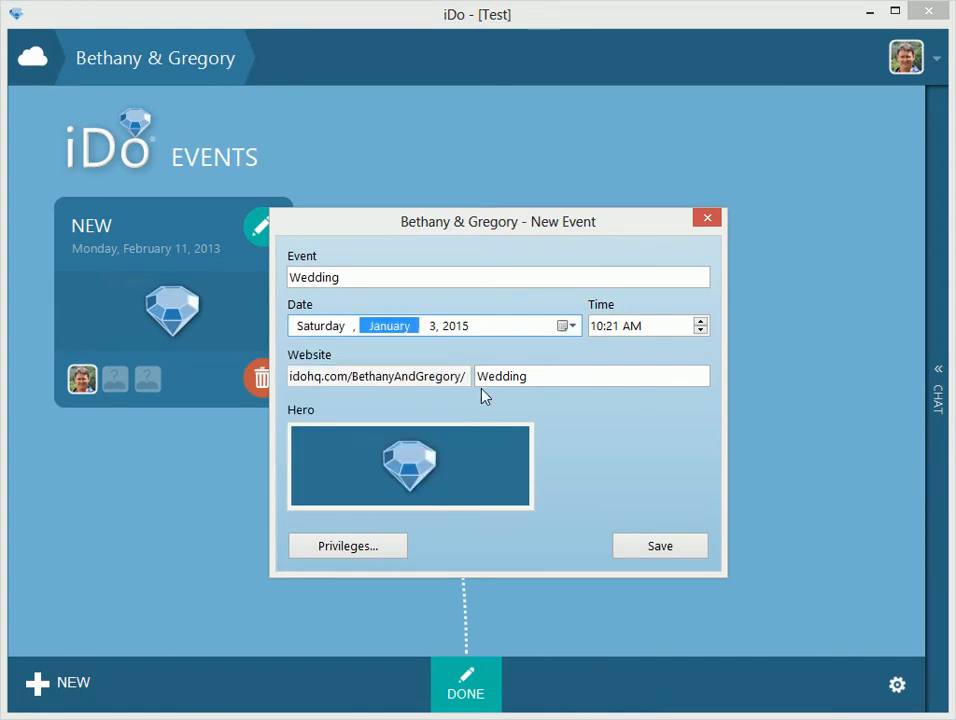
click(600, 328)
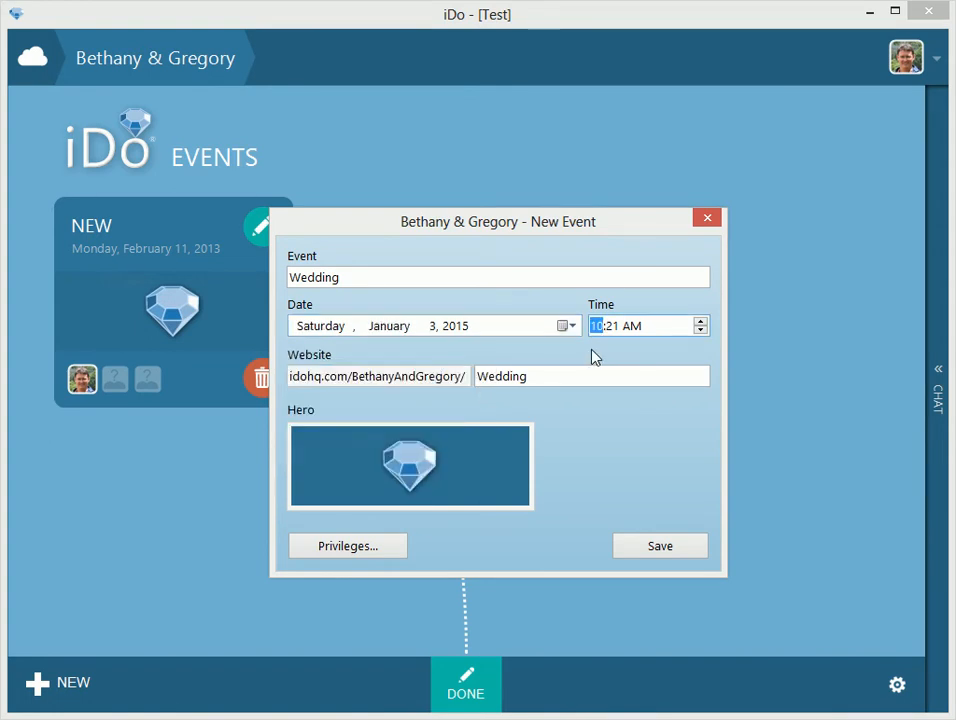
text(4:30 PM)
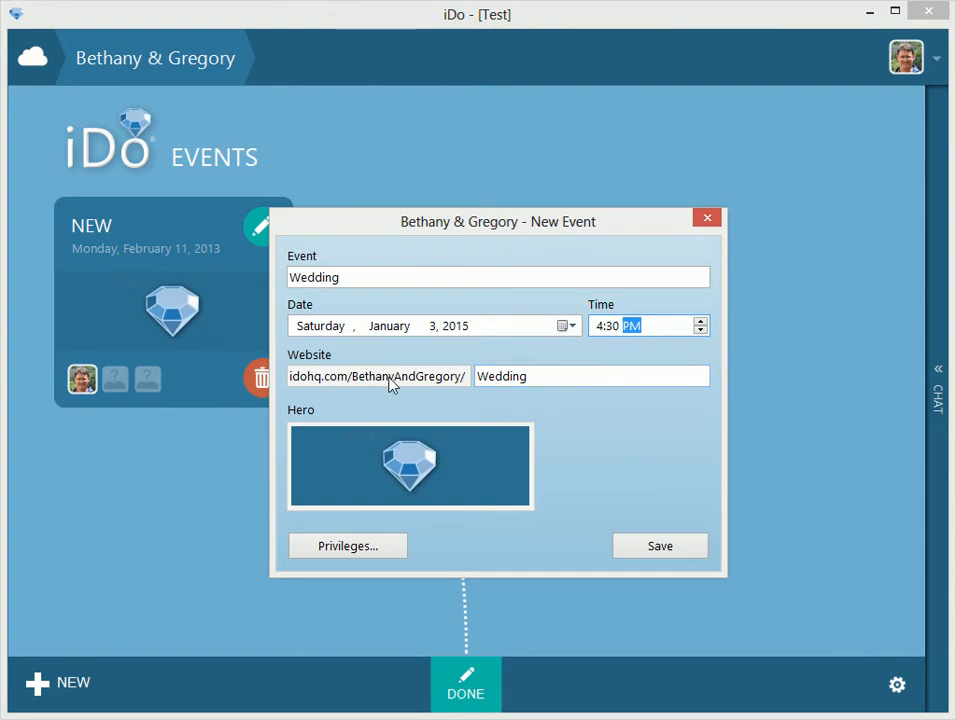
click(548, 378)
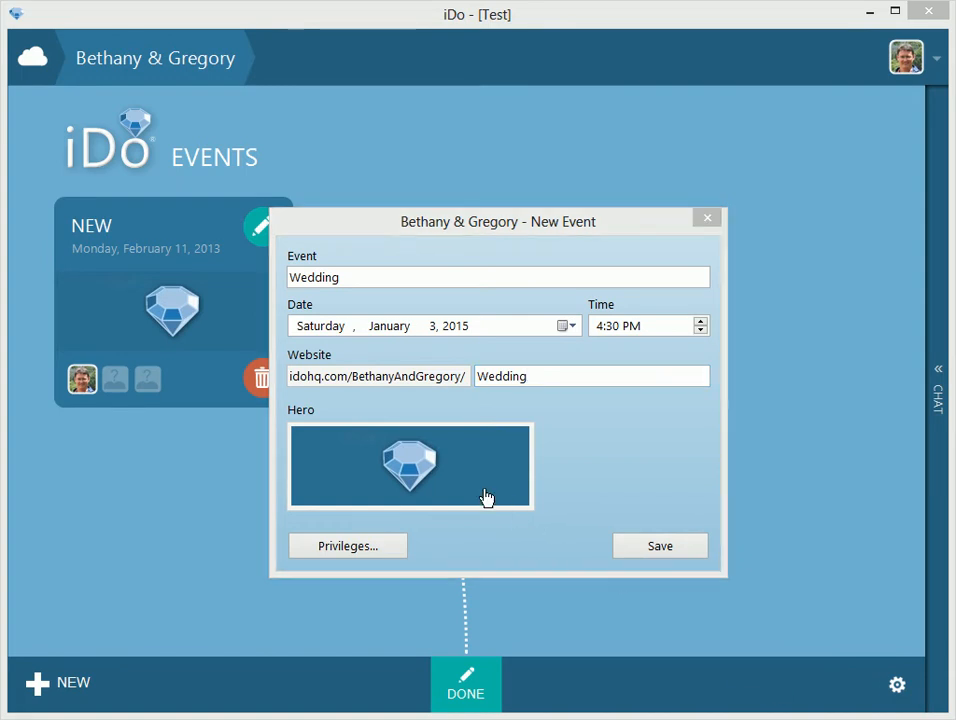
- Load Us.JPG from the iDo Demo folder as the hero image and move the crop frame over the couple
click(457, 482)
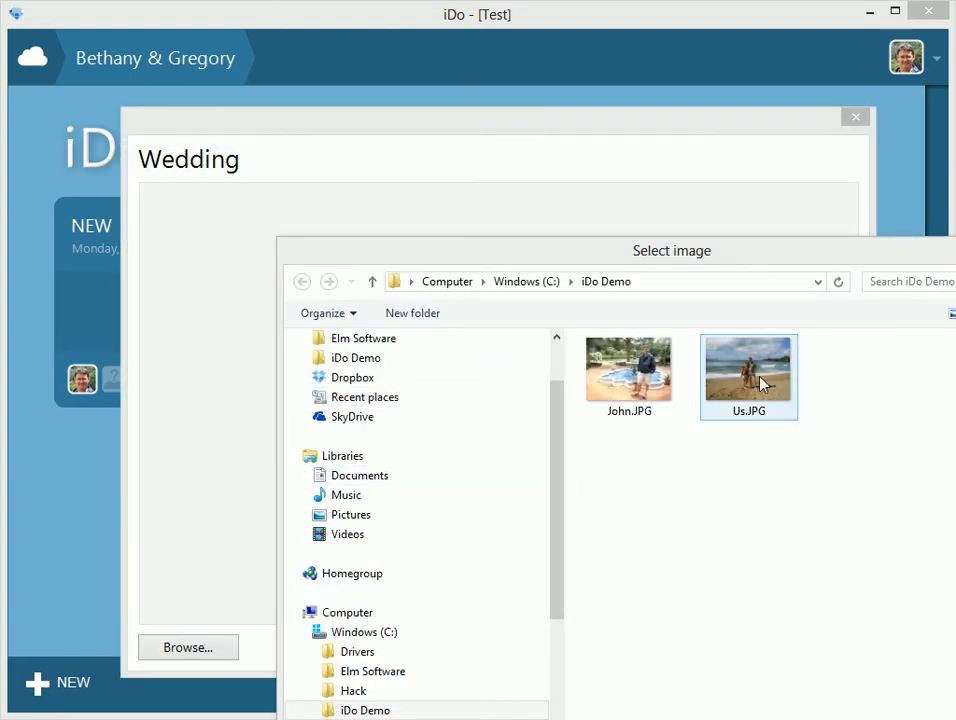
double_click(762, 378)
drag(345, 233, 493, 320)
drag(476, 250, 587, 335)
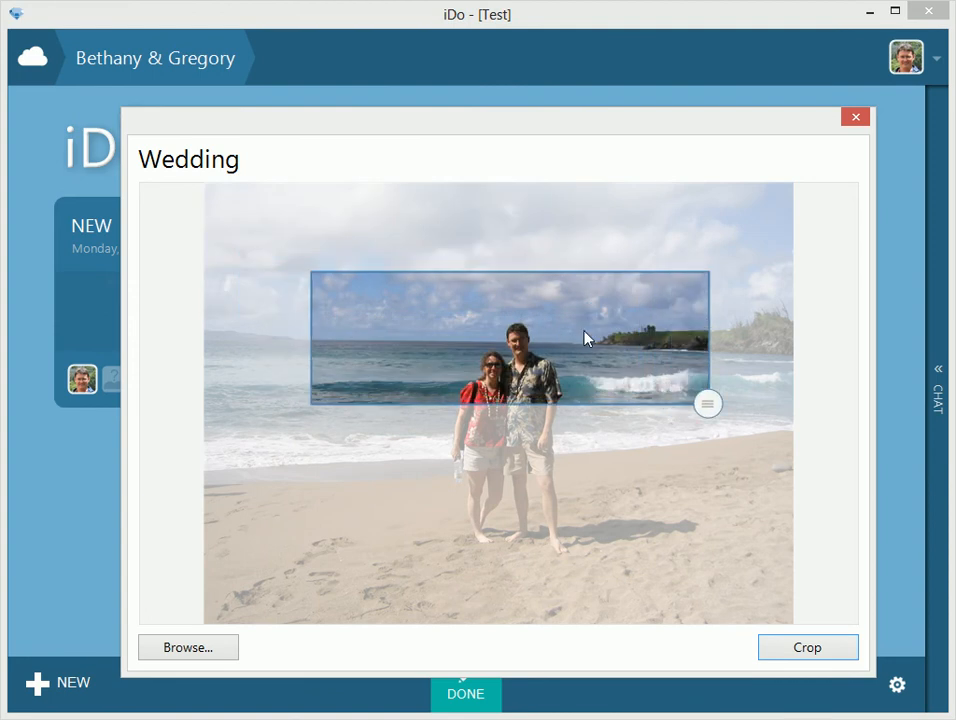
- Enlarge the crop frame and shift it to the photo's right edge, covering the couple and the rocky coastline
drag(710, 404, 746, 418)
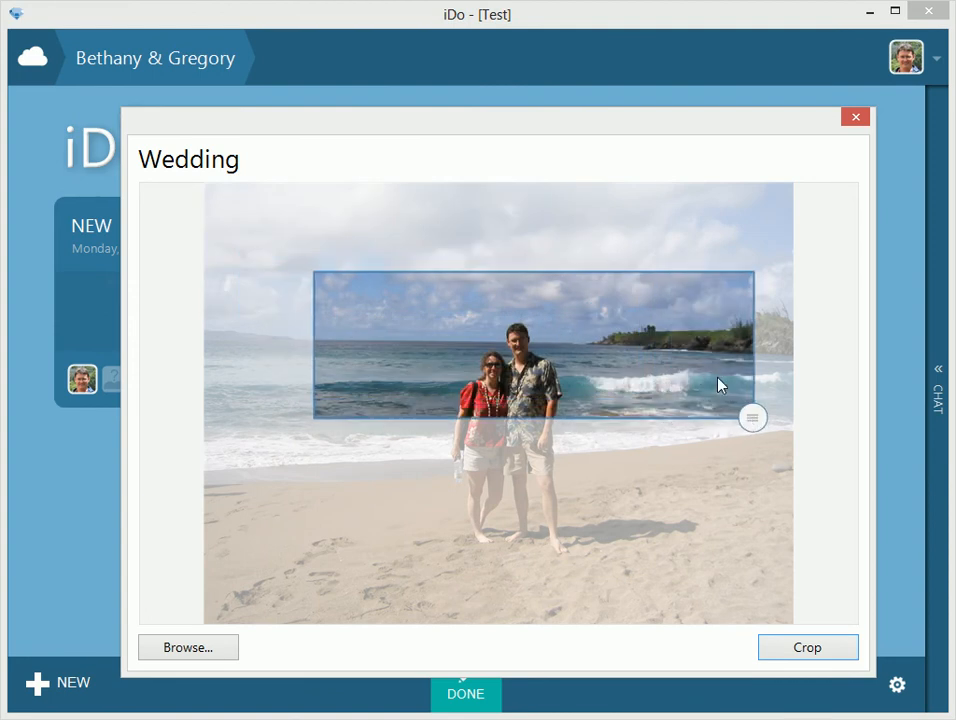
drag(708, 380, 764, 388)
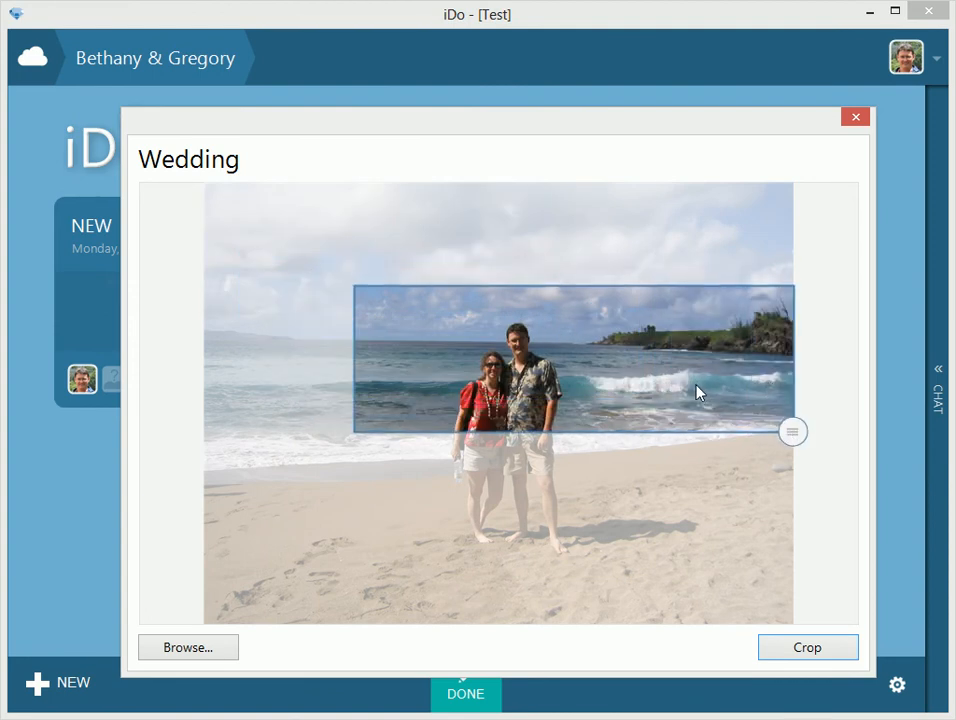
drag(697, 389, 702, 397)
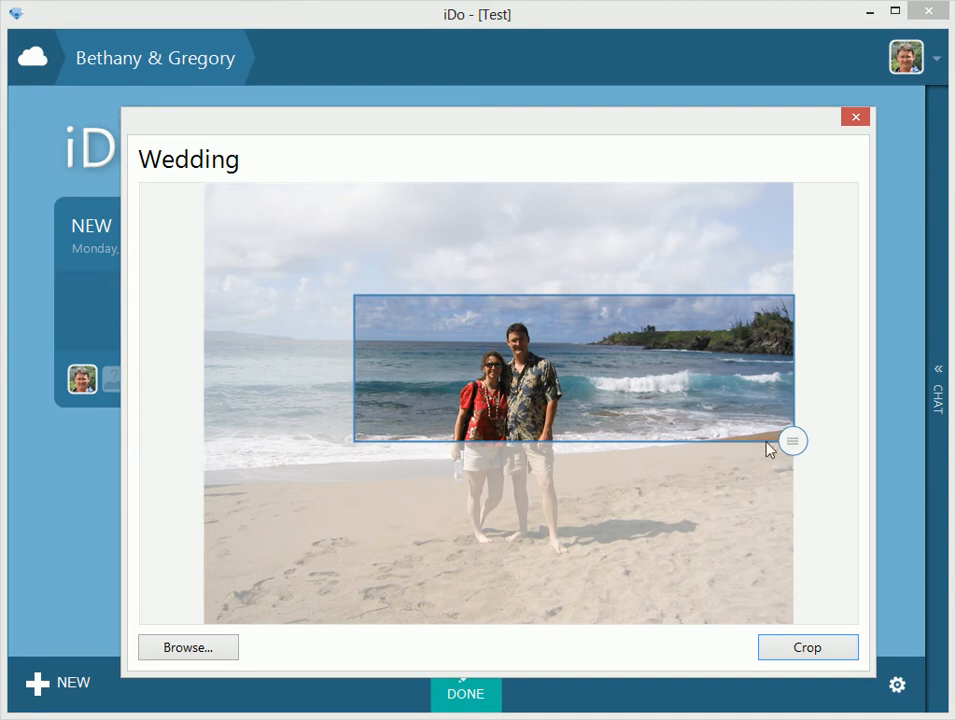
mouse_move(795, 446)
mouse_down()
mouse_move(728, 416)
mouse_move(805, 448)
mouse_up()
mouse_move(732, 410)
mouse_down()
mouse_move(647, 376)
mouse_move(660, 425)
mouse_move(740, 395)
mouse_move(738, 408)
mouse_move(744, 403)
mouse_up()
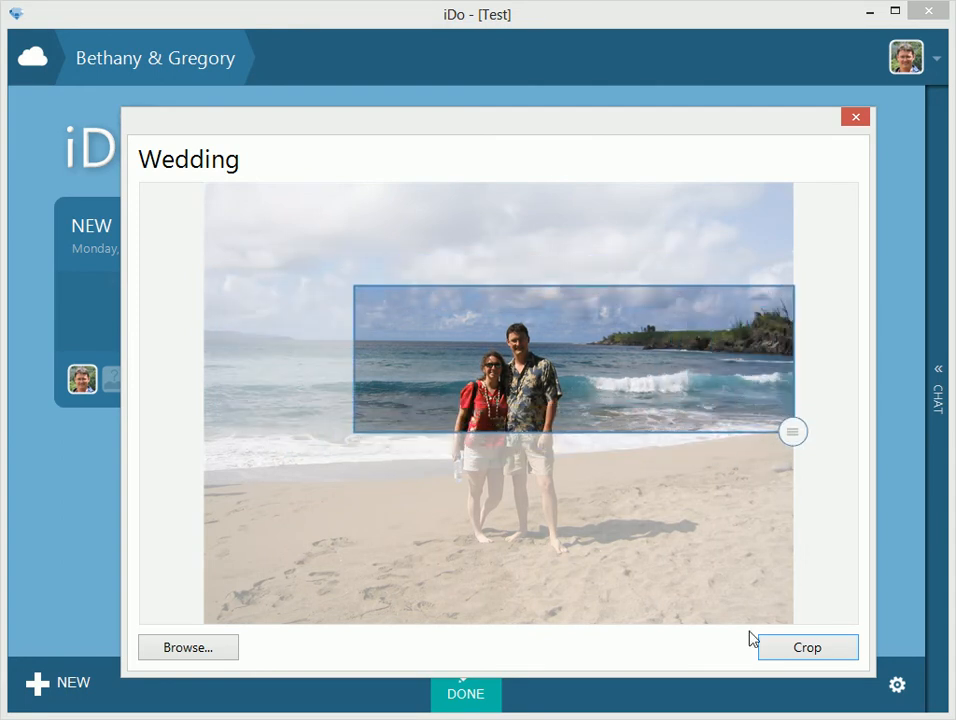
- Crop the hero image to the frame, then save the event and finish editing
click(791, 651)
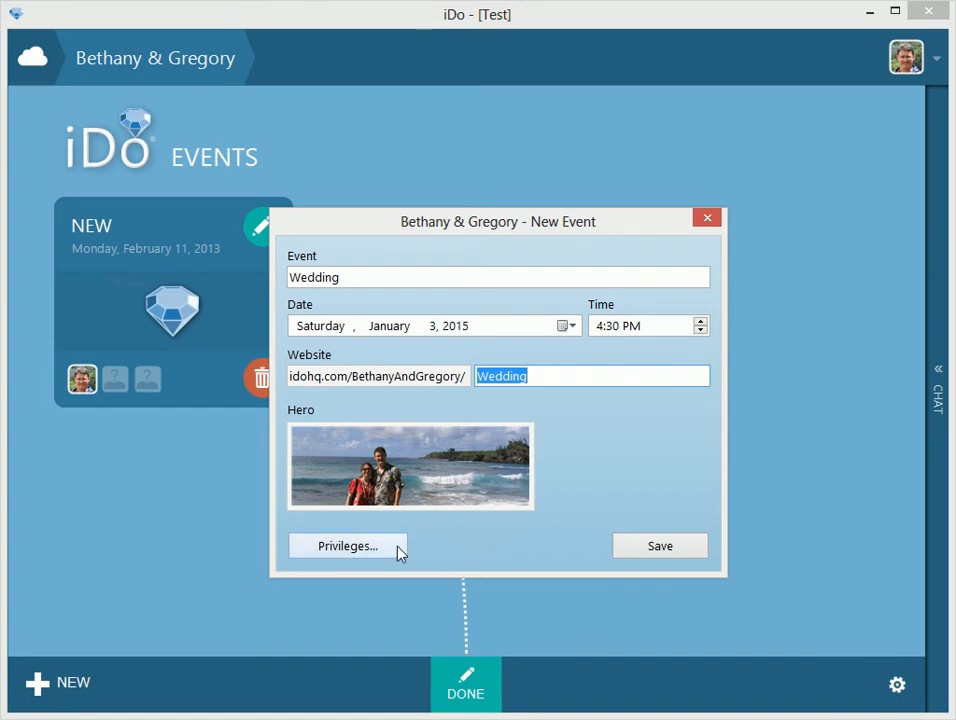
click(630, 546)
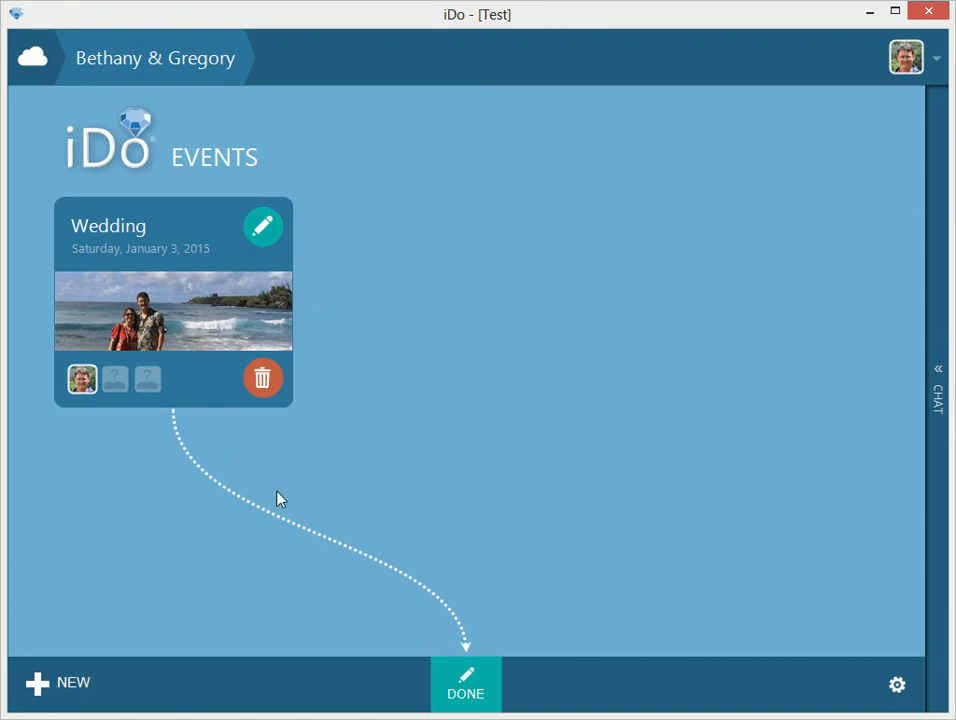
click(465, 674)
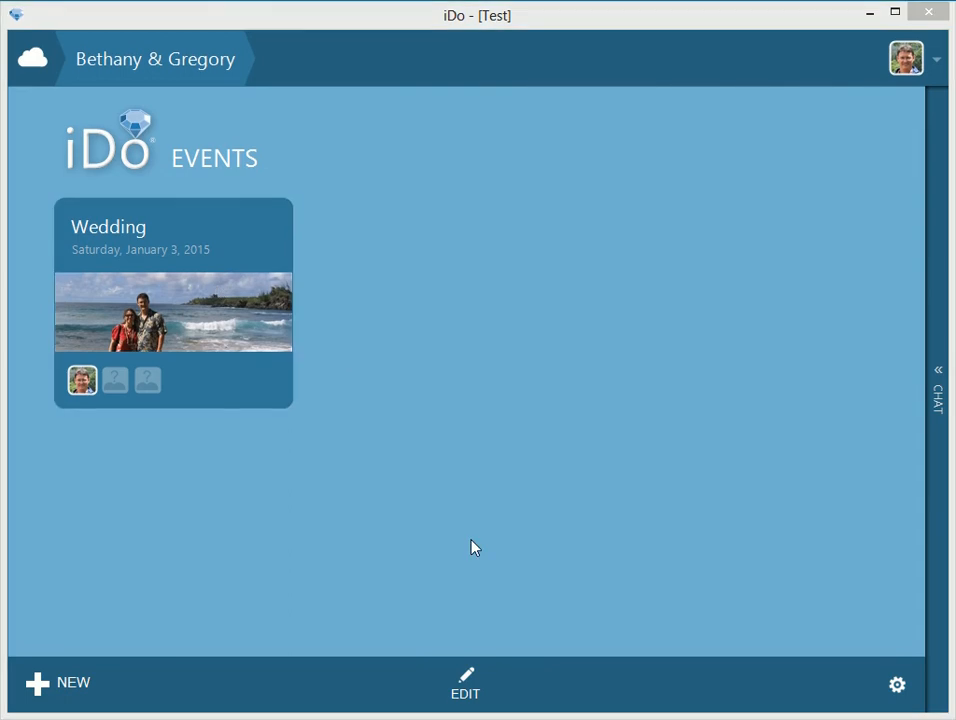
- Reopen the Wedding event for editing and open its teammate privileges
click(489, 681)
click(268, 229)
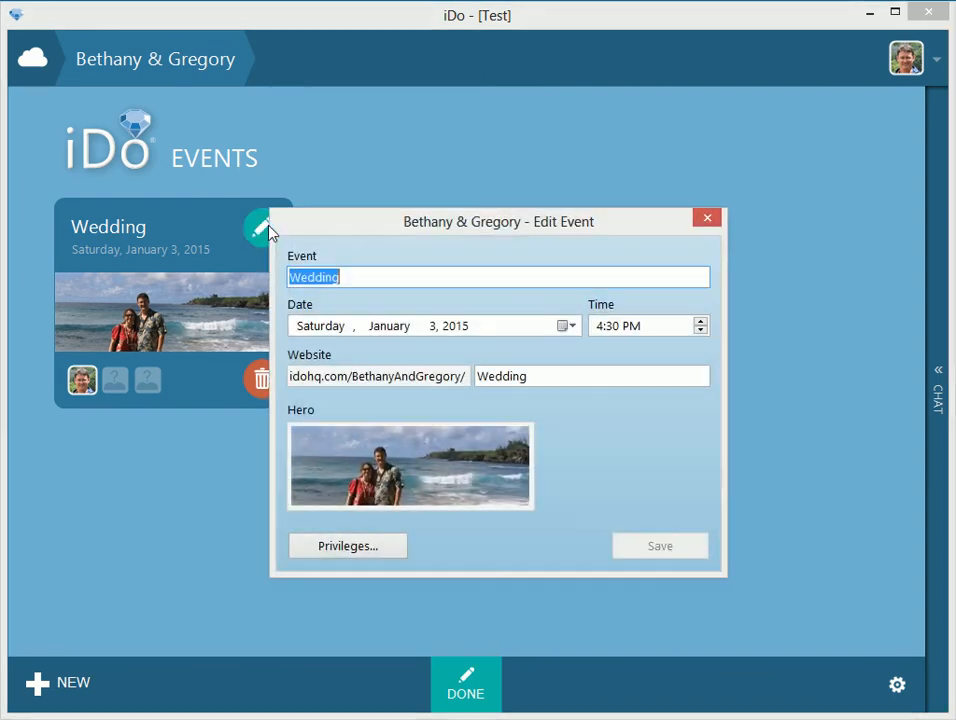
click(368, 550)
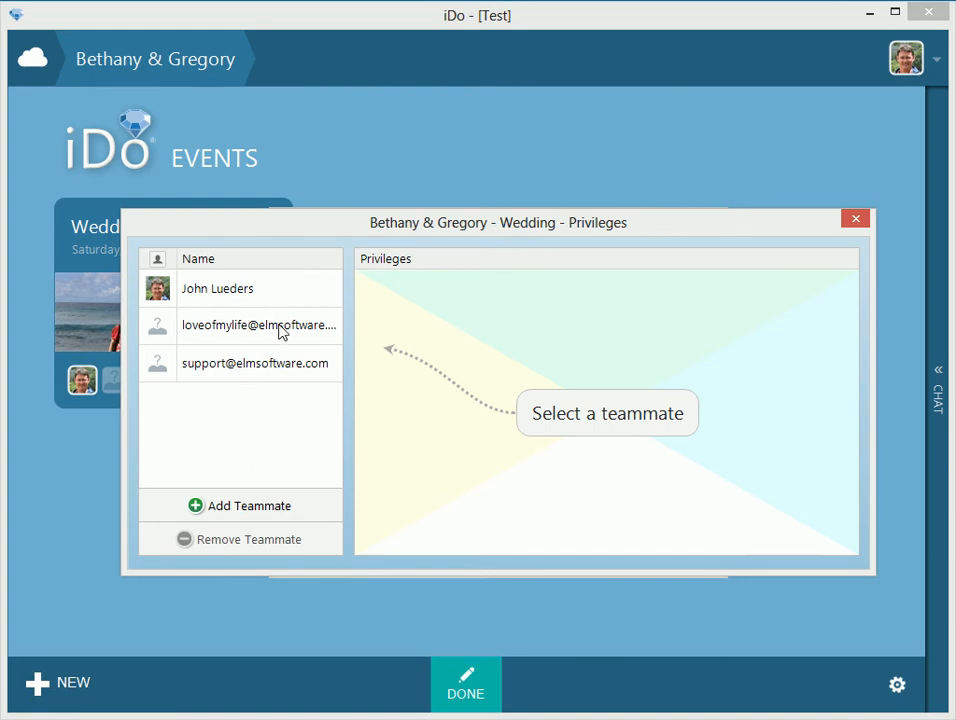
- Check the first teammate's privileges and the access levels offered for Contacts
click(256, 290)
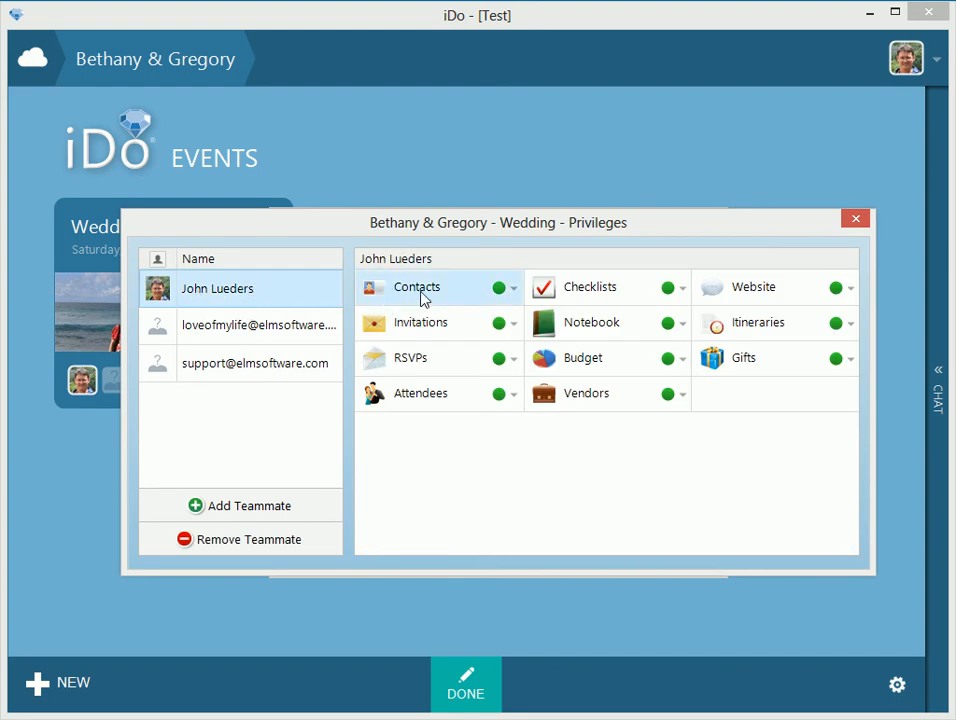
click(515, 292)
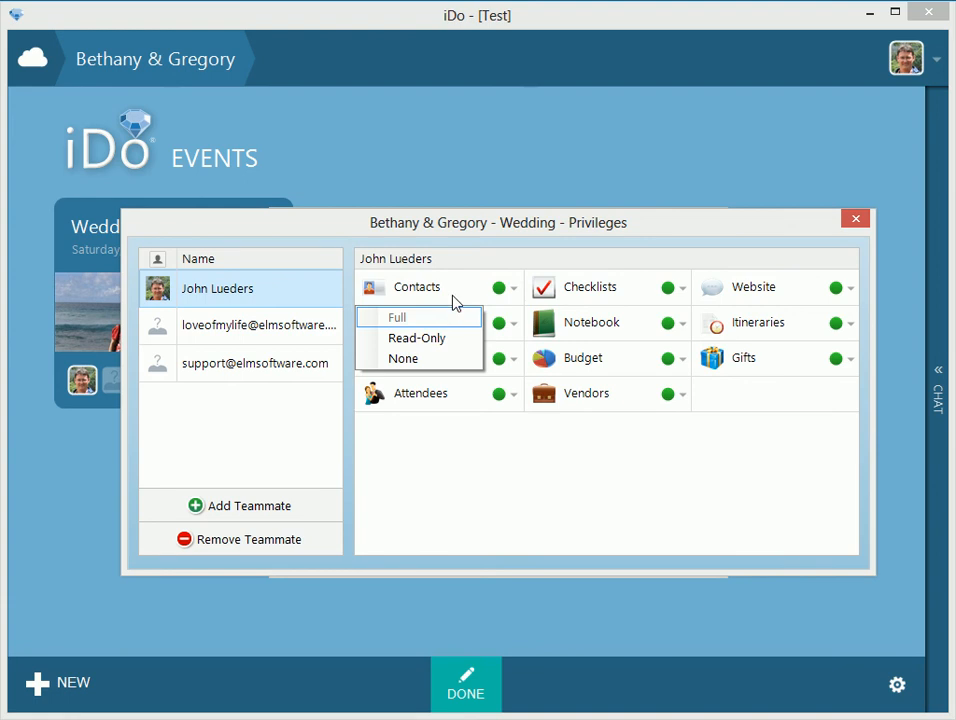
click(762, 463)
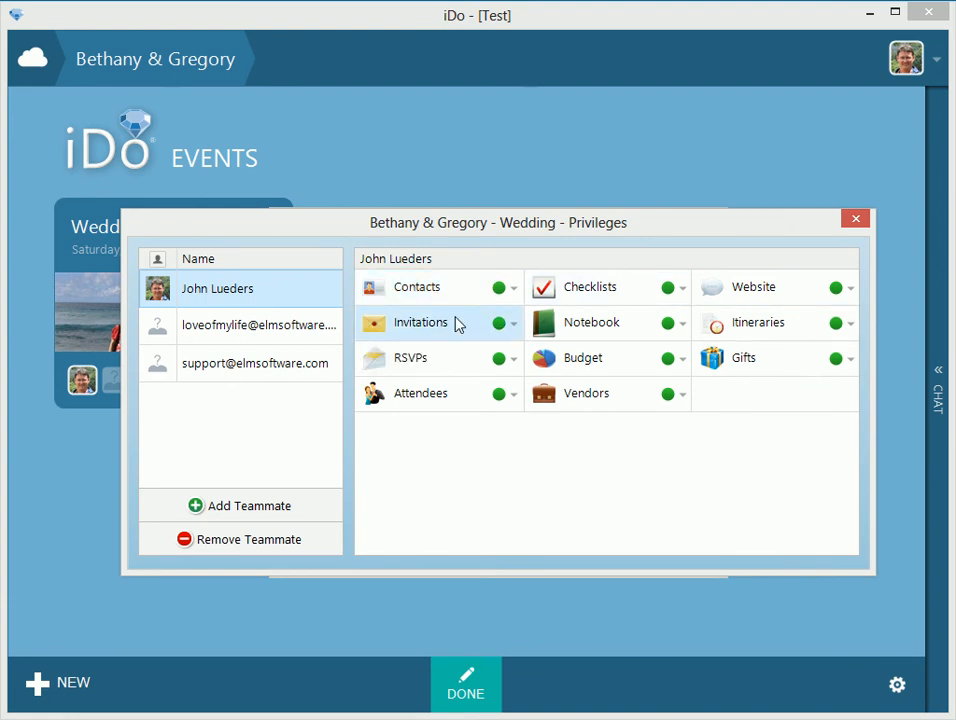
- Give the second teammate Full access to Contacts and Invitations
click(237, 335)
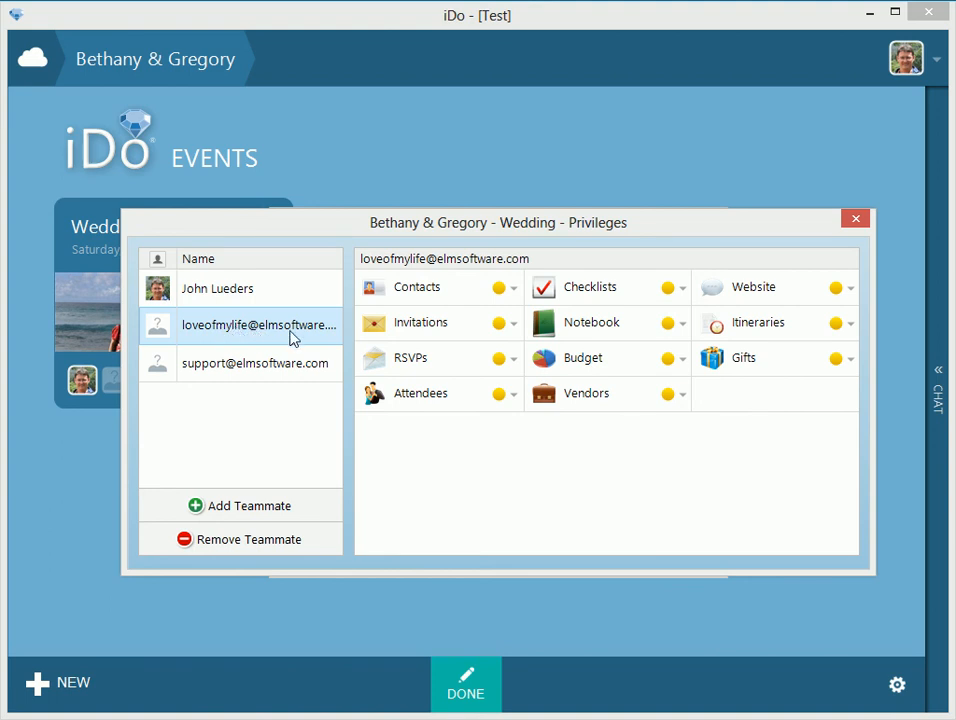
click(513, 293)
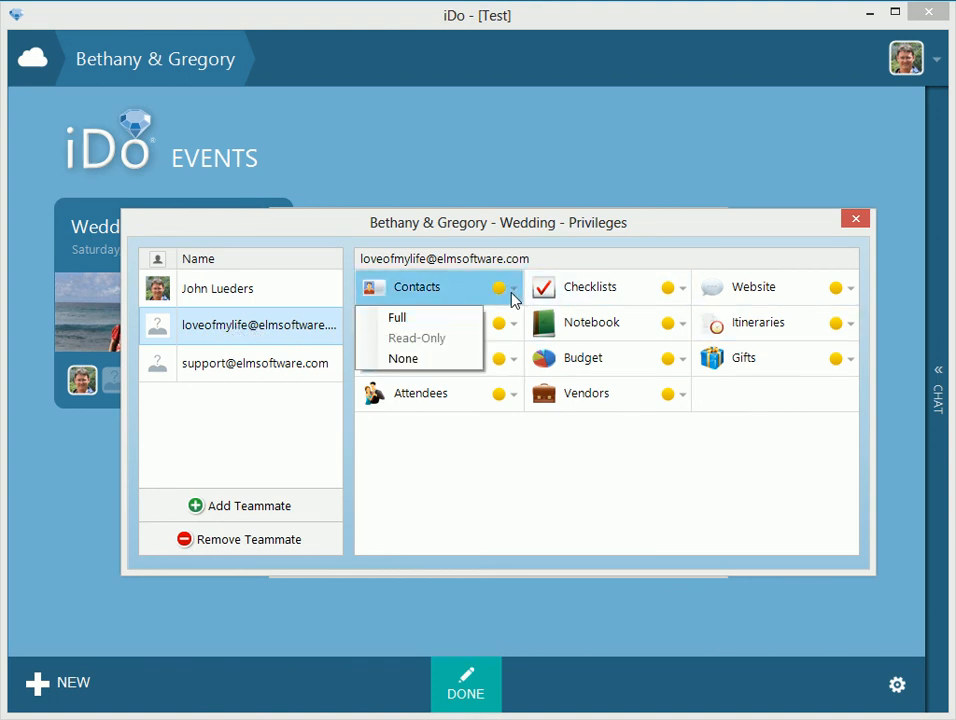
click(454, 318)
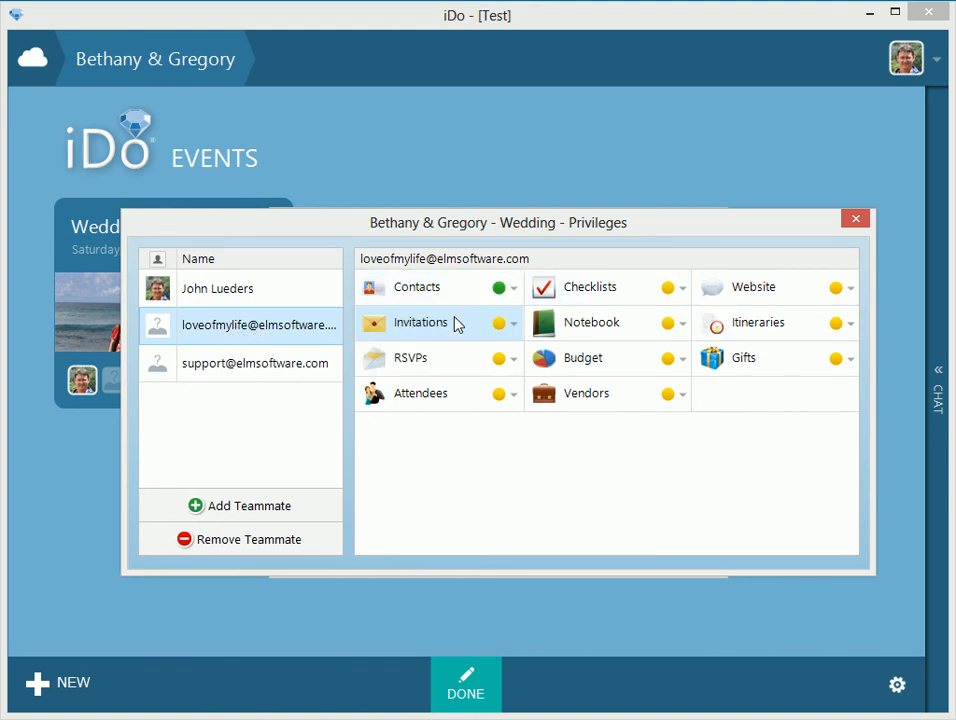
click(513, 325)
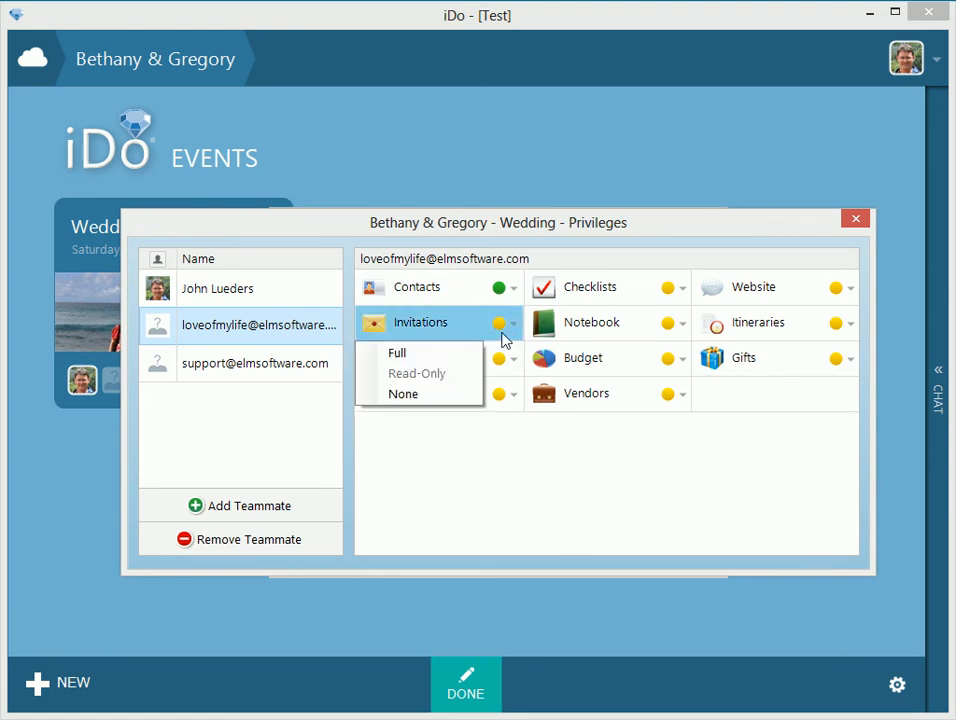
click(452, 356)
- Set the third teammate's access to Budget, Notebook, Website and Gifts to None
click(238, 377)
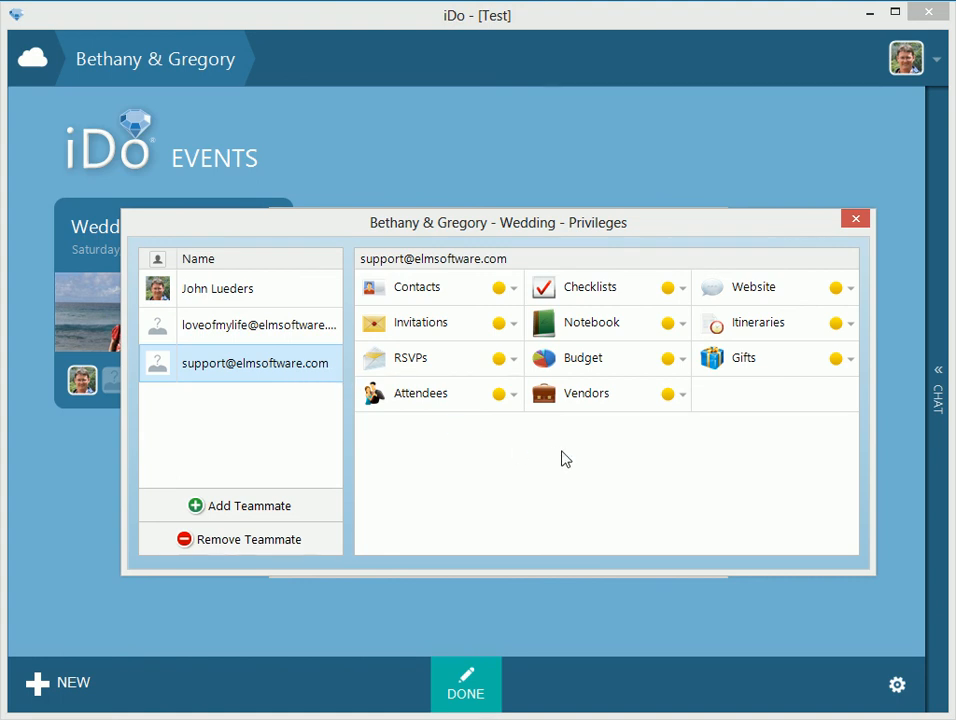
click(681, 360)
click(588, 429)
click(680, 325)
click(622, 394)
click(850, 289)
click(756, 364)
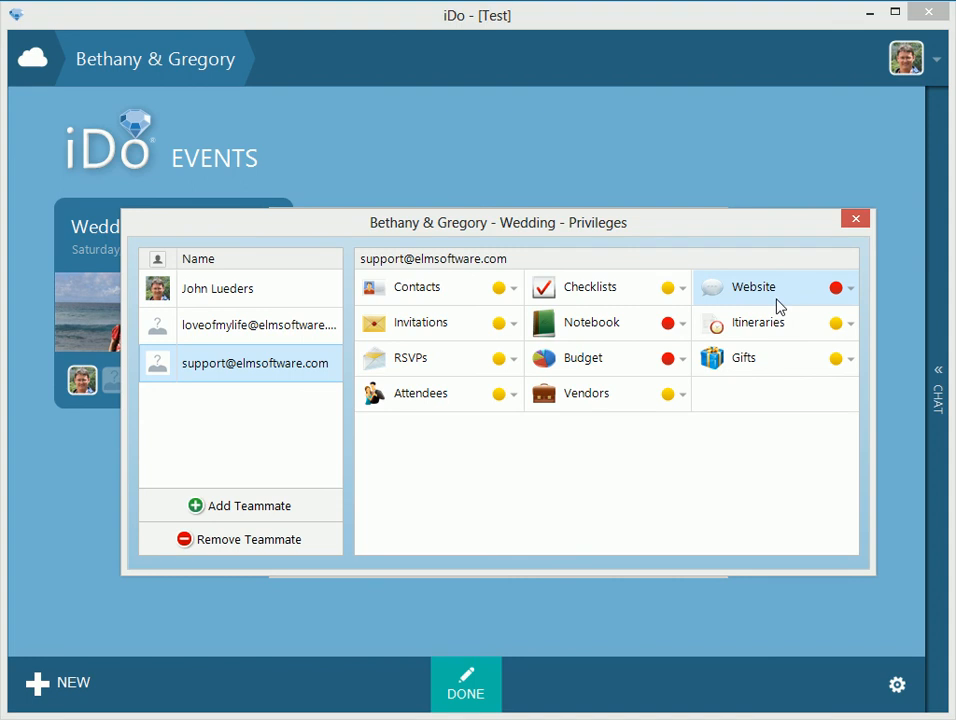
click(798, 362)
click(760, 430)
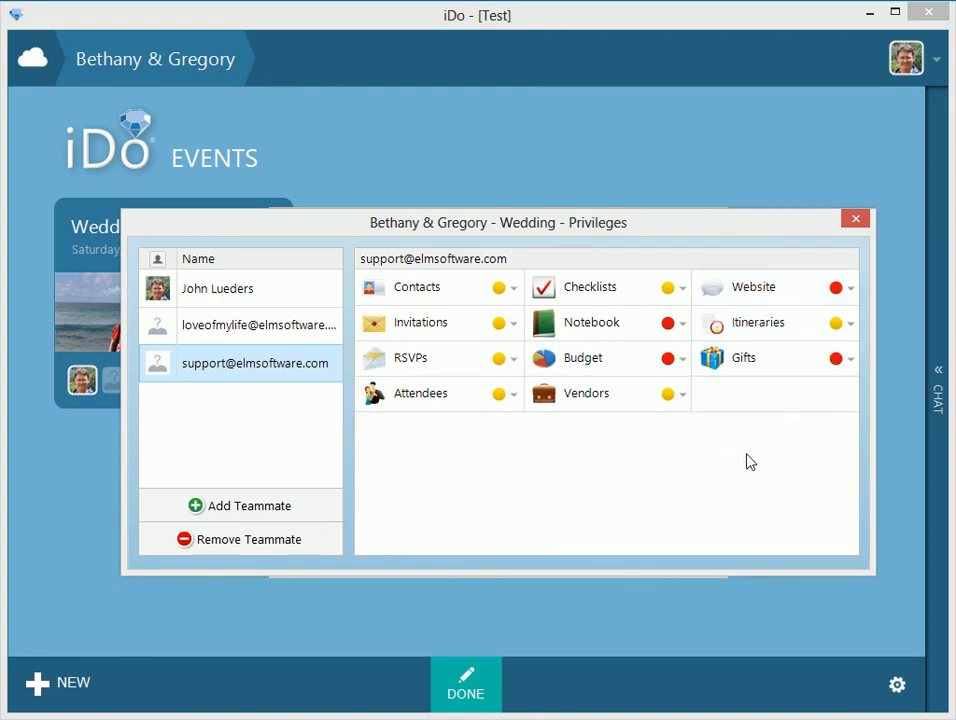
- Give the third teammate Full access to Contacts and close the privileges
click(498, 287)
click(455, 320)
click(857, 222)
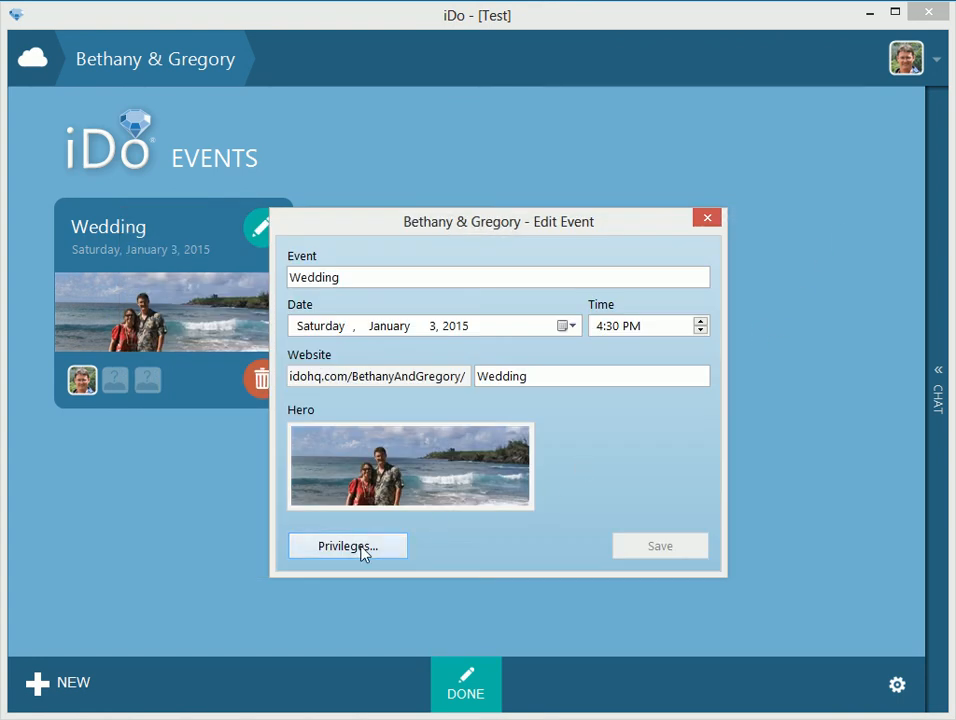
- Finish editing the event without further changes and open the Wedding event
click(707, 219)
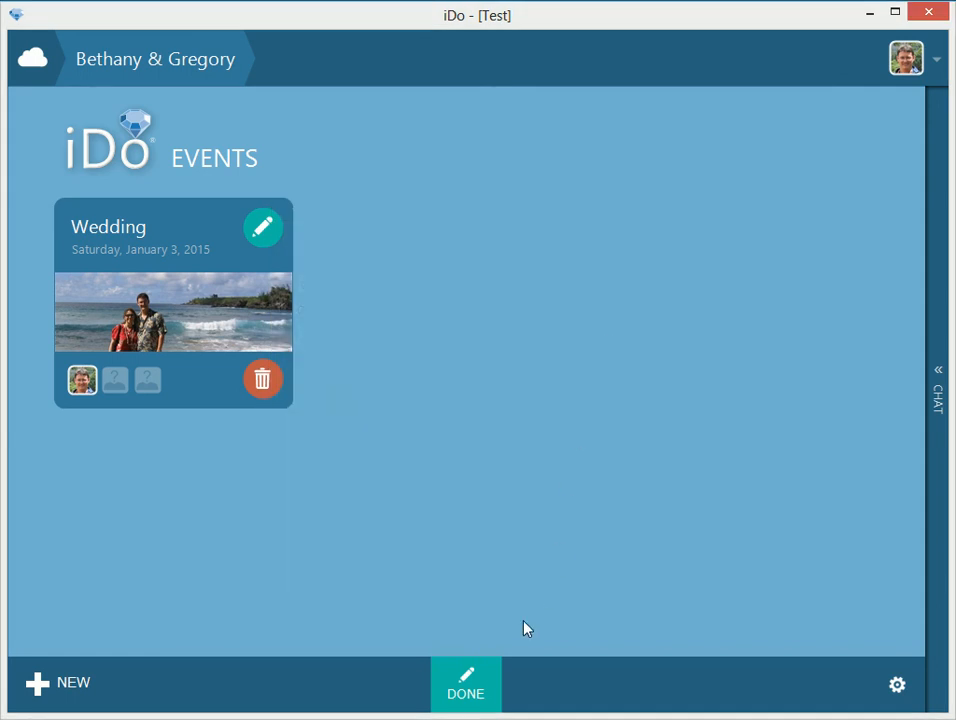
click(486, 678)
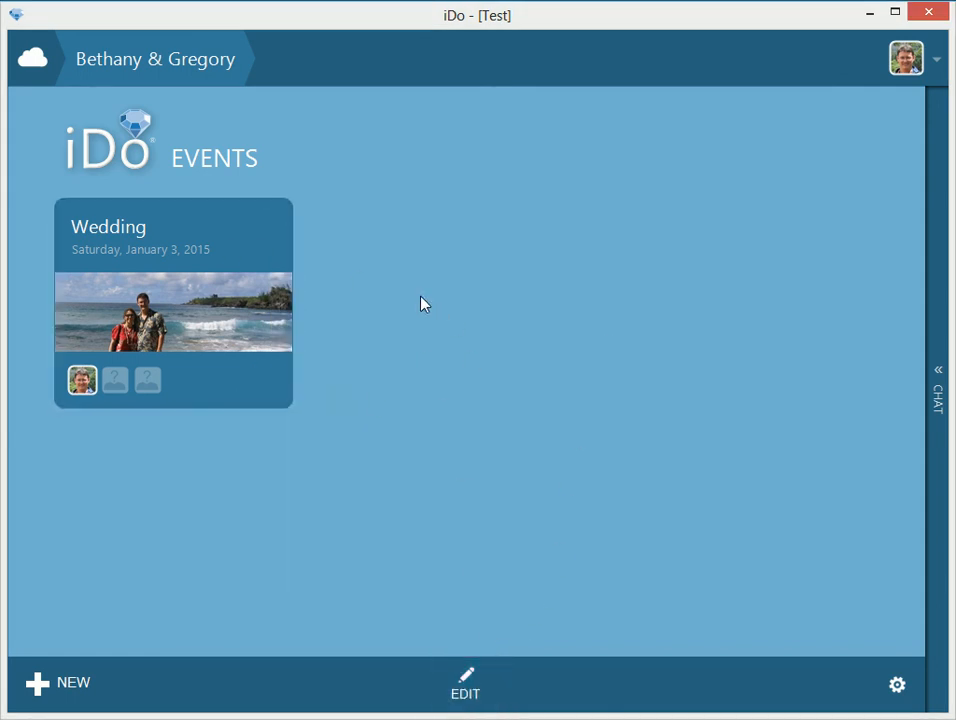
click(246, 275)
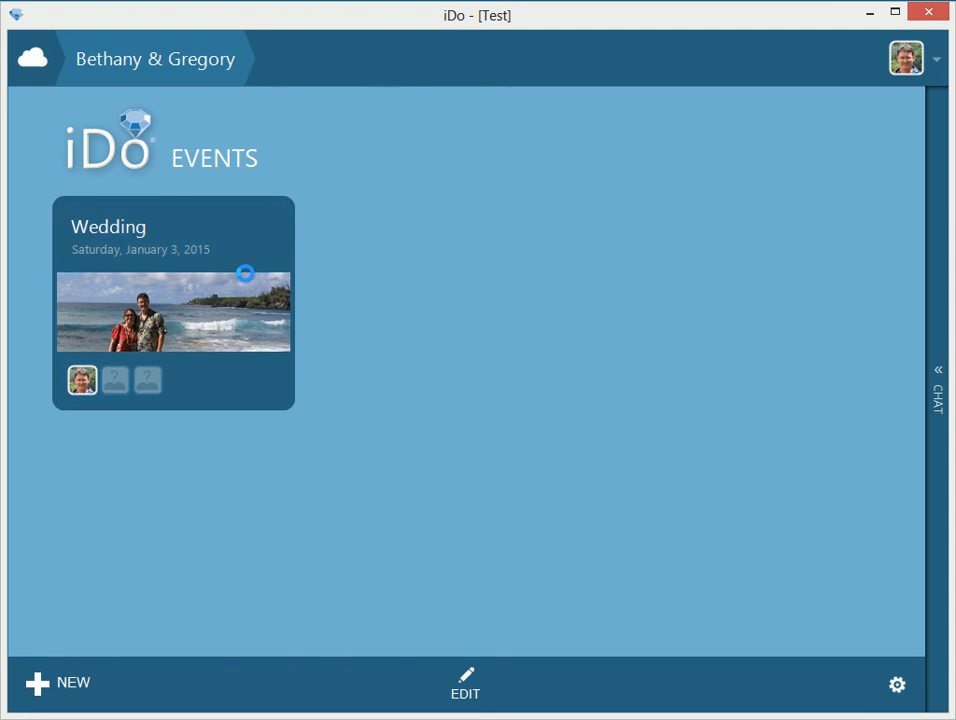